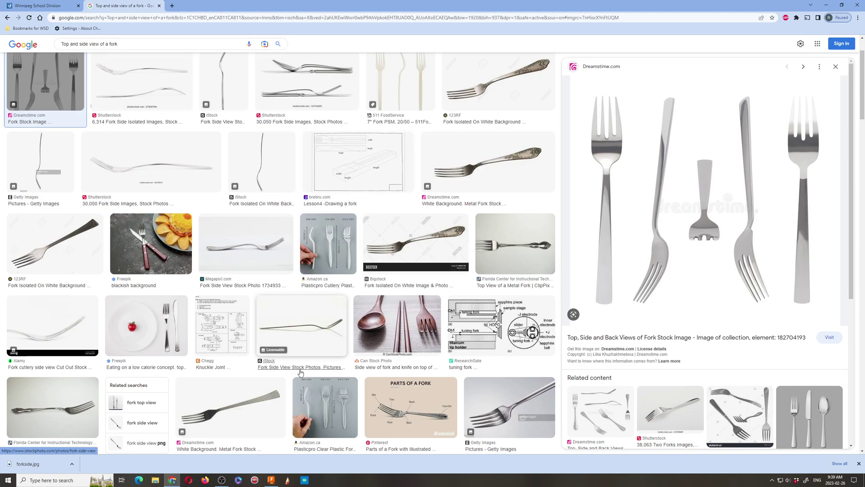
Step: Open the Snipping Tool over the fork image search results
left_click(59, 480)
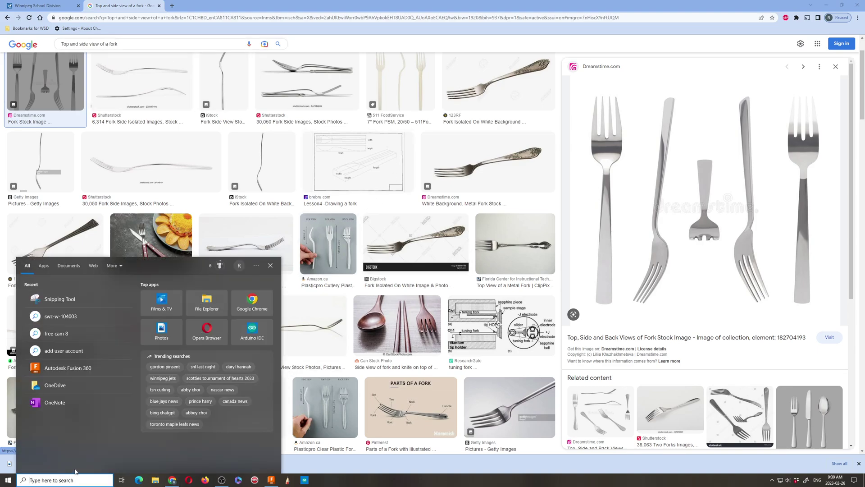
type("s")
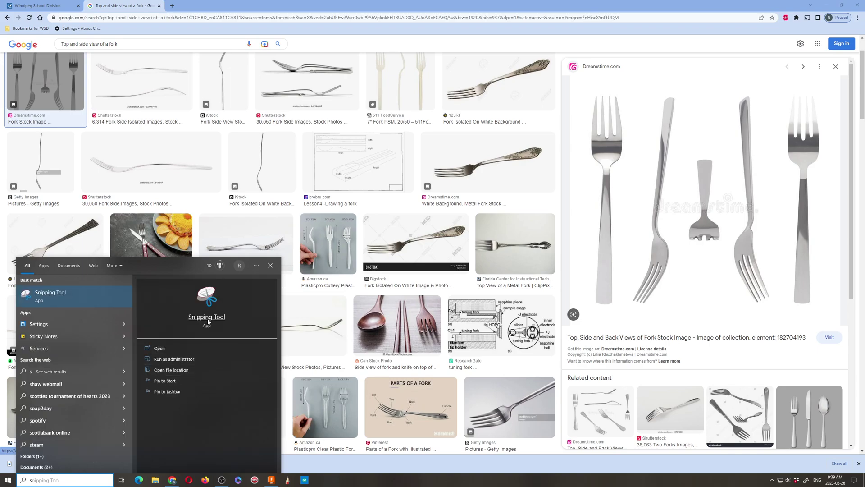
left_click(207, 318)
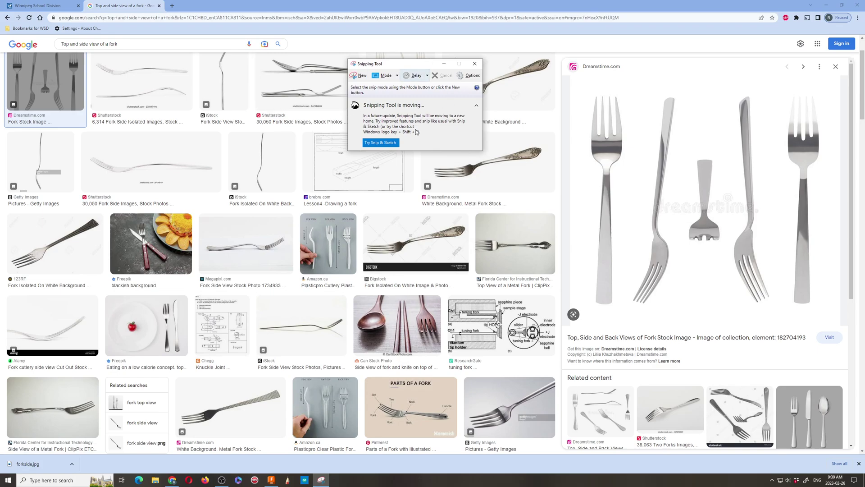
Step: Capture a rectangular snip with no delay around the top-view fork in the Dreamstime preview image
left_click(397, 77)
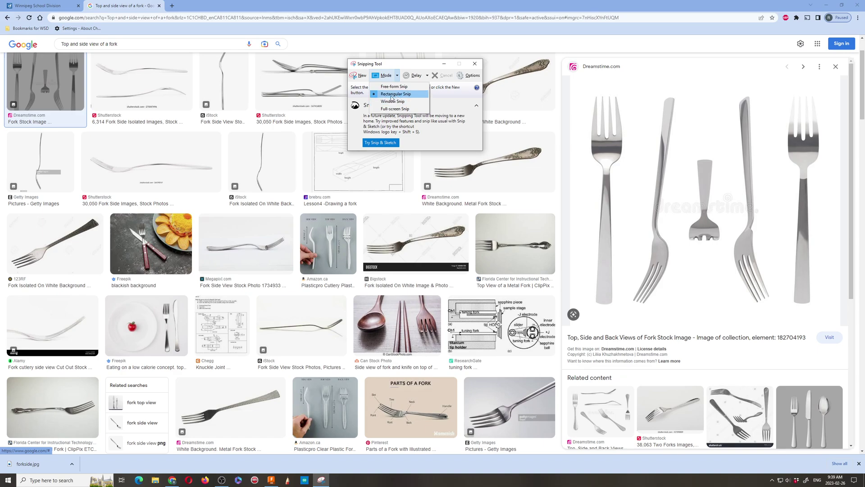
left_click(425, 76)
left_click(426, 77)
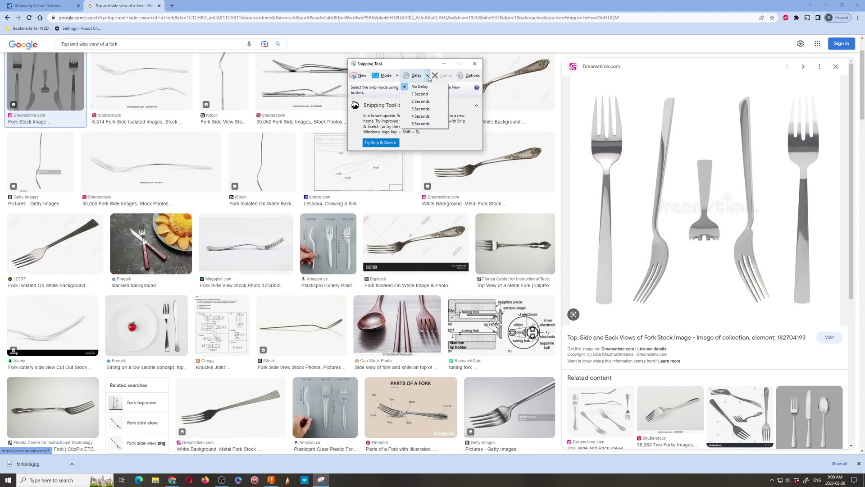
left_click(362, 77)
left_click(362, 76)
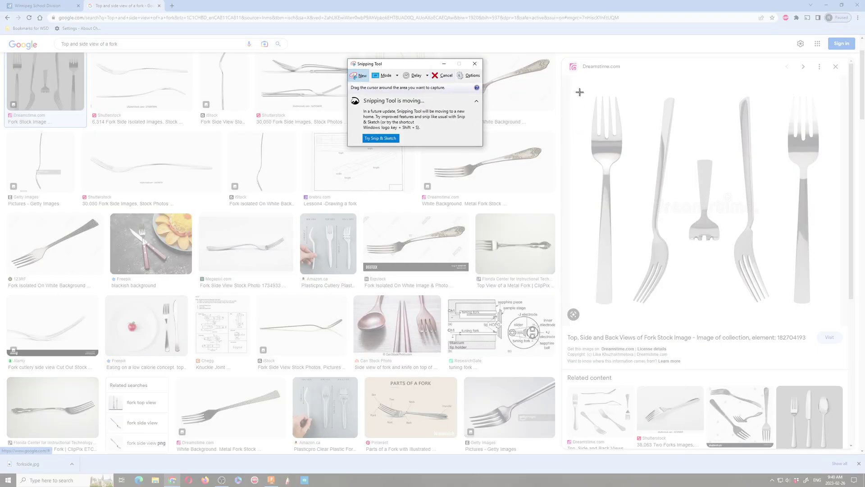
left_click_drag(579, 92, 630, 312)
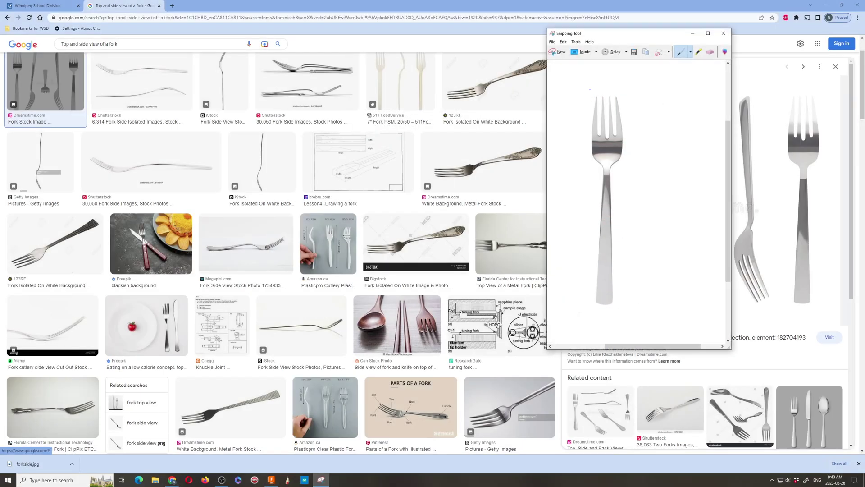
Step: Save the snip as a JPEG named Topview in the Fork Images folder on the E: drive, and minimize the Snipping Tool
left_click(552, 42)
left_click(566, 60)
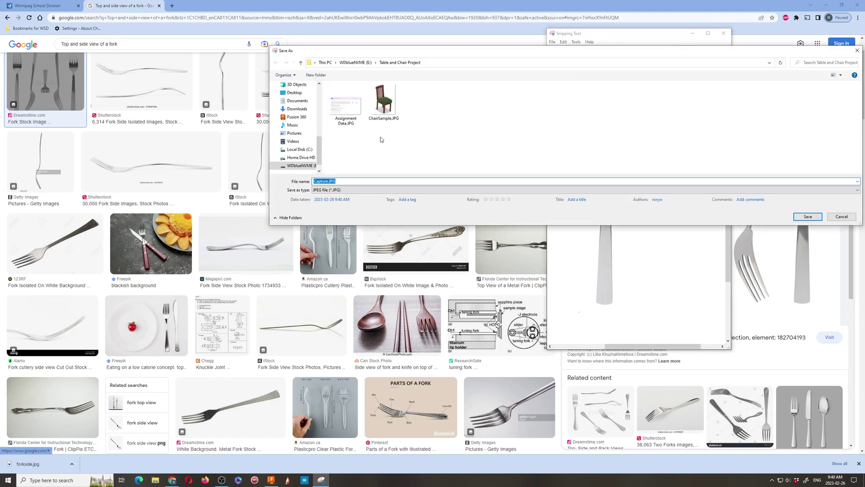
left_click(356, 62)
scroll(372, 122, "down", 1)
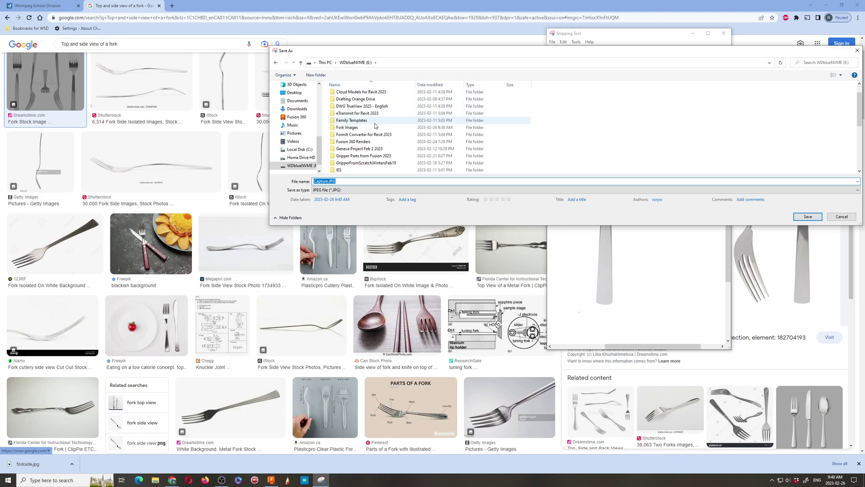
left_click(348, 128)
double_click(348, 129)
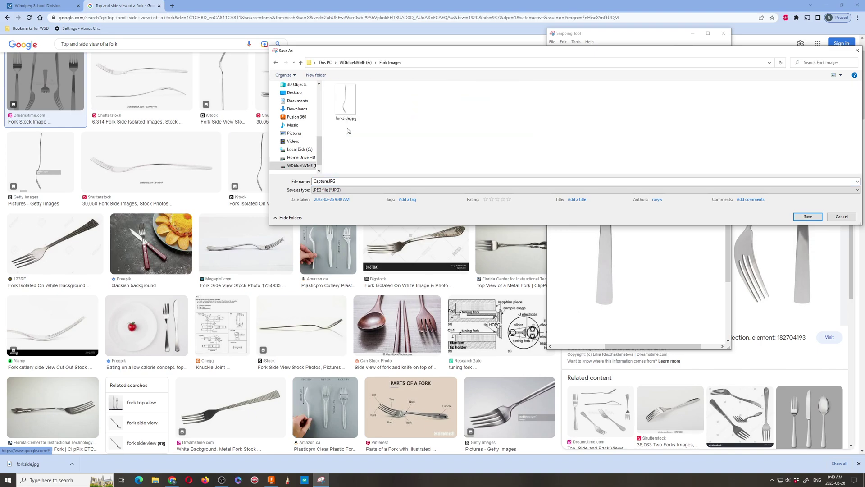
left_click(336, 182)
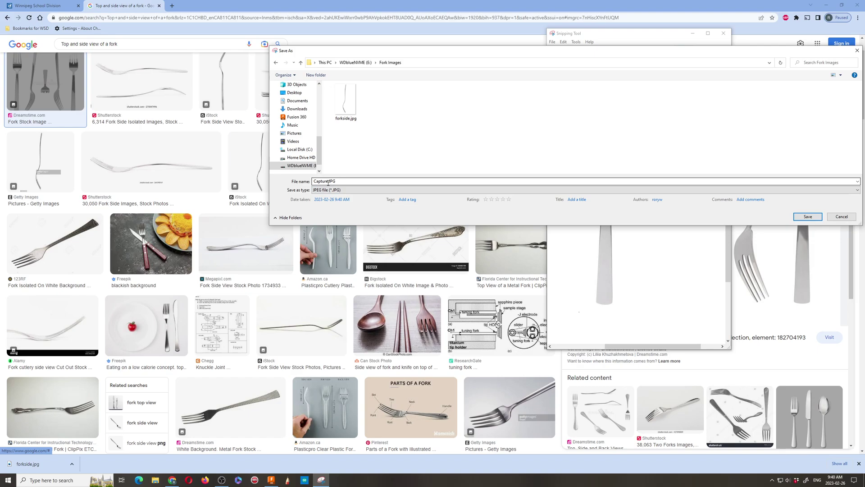
left_click_drag(328, 182, 314, 181)
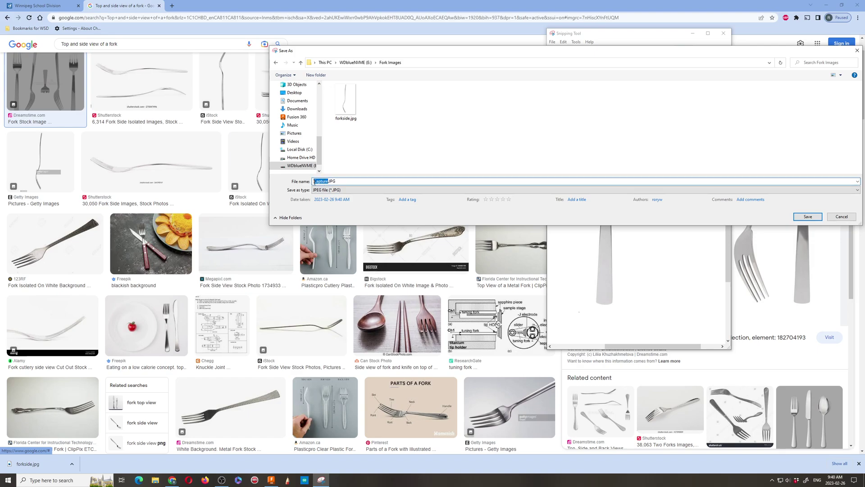
type("Topview")
left_click(808, 217)
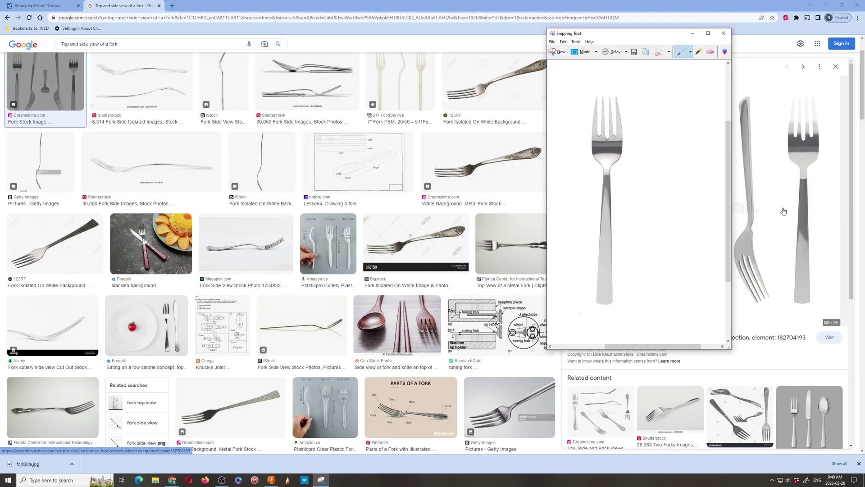
left_click(693, 34)
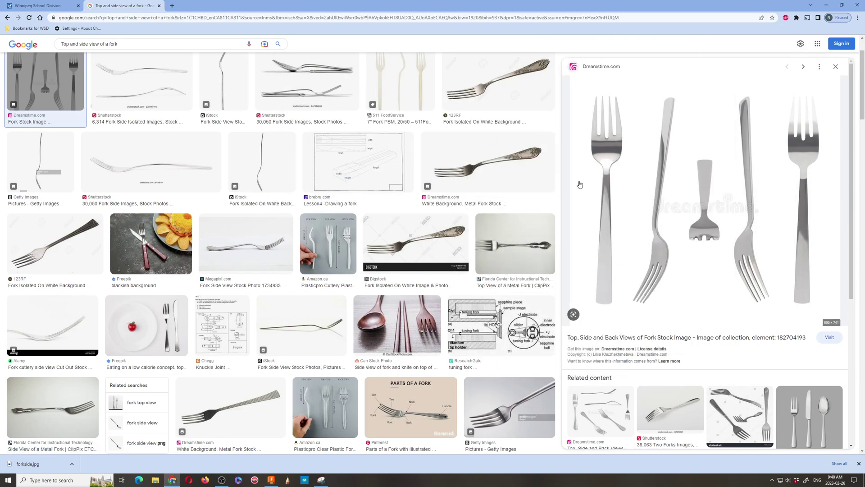
left_click(836, 66)
scroll(405, 180, "up", 2)
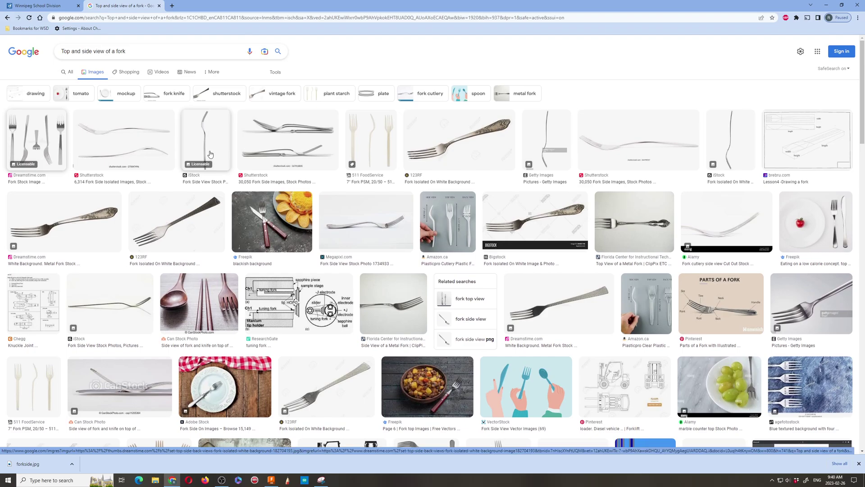
left_click(735, 136)
left_click(732, 135)
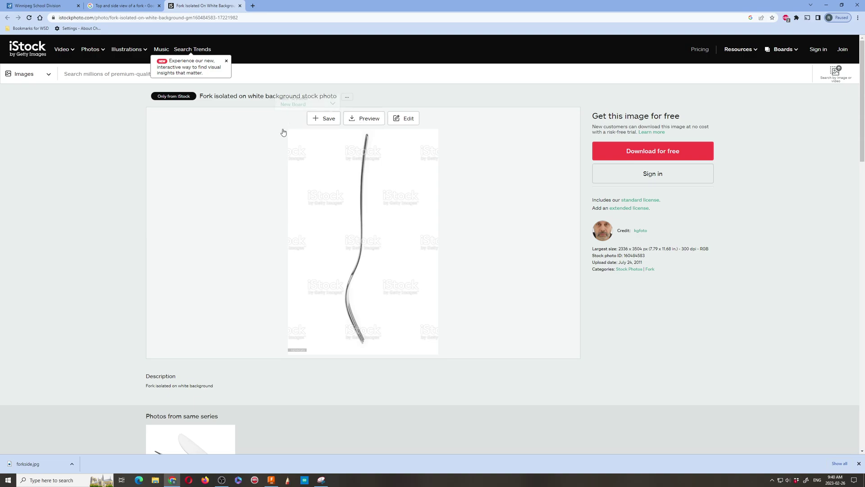
left_click(239, 5)
right_click(714, 158)
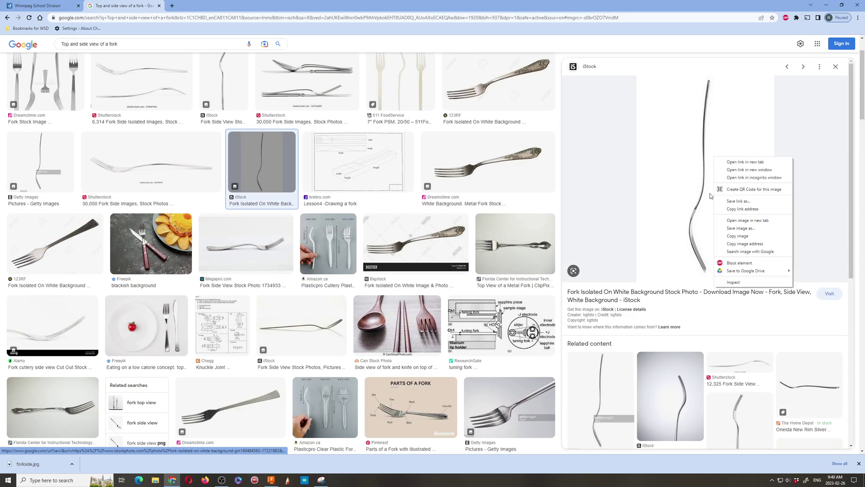
left_click(741, 229)
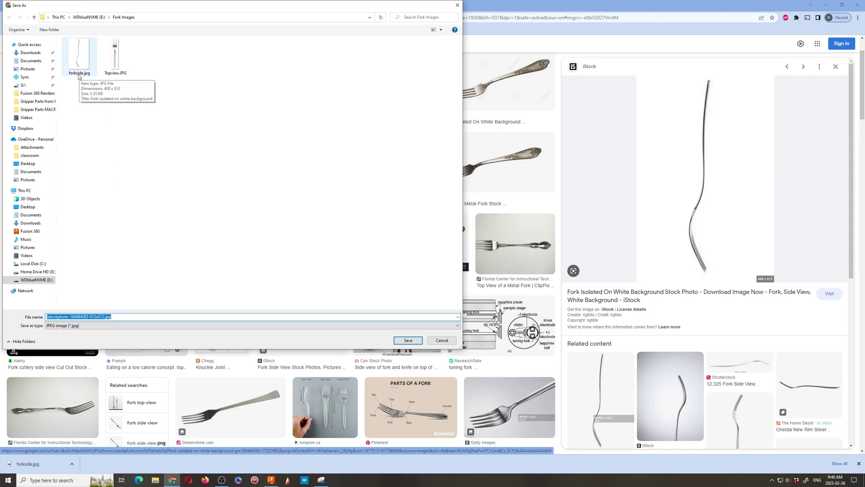
left_click(442, 341)
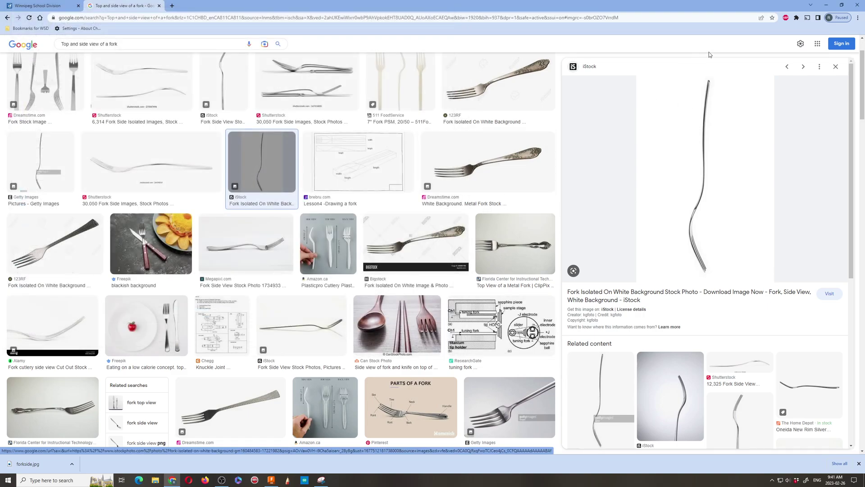
Step: Switch to Fusion 360 and start a new sketch on the front plane
left_click(826, 5)
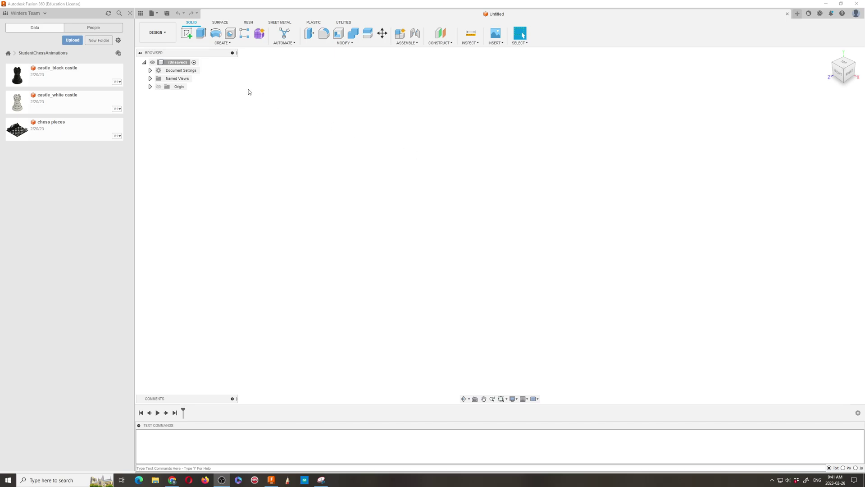
left_click(186, 33)
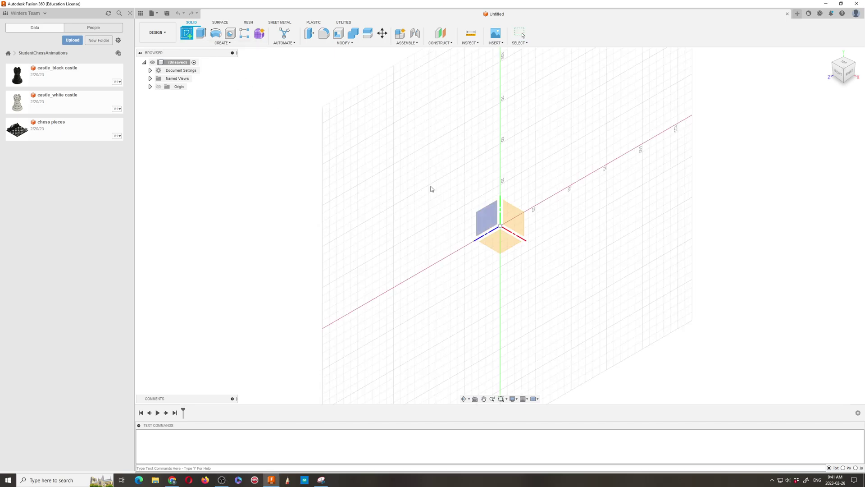
left_click(518, 223)
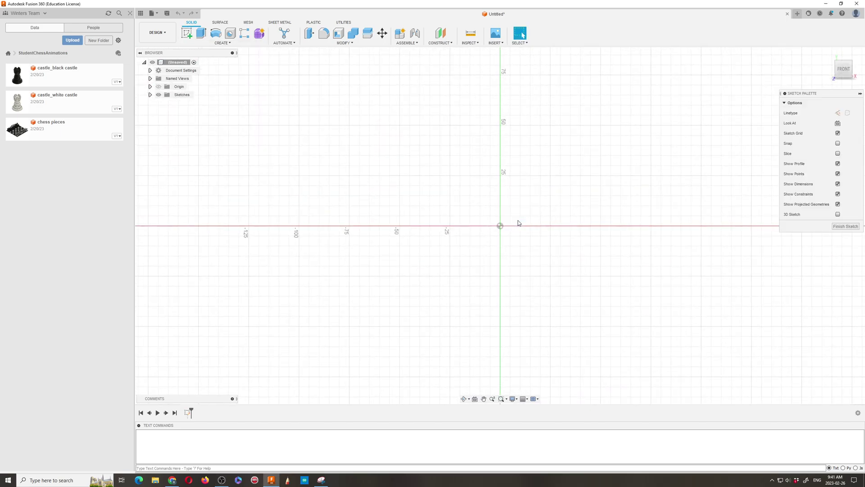
Step: Sketch a center rectangle at the origin, 20 mm wide and 6 mm high
scroll(569, 201, "up", 3)
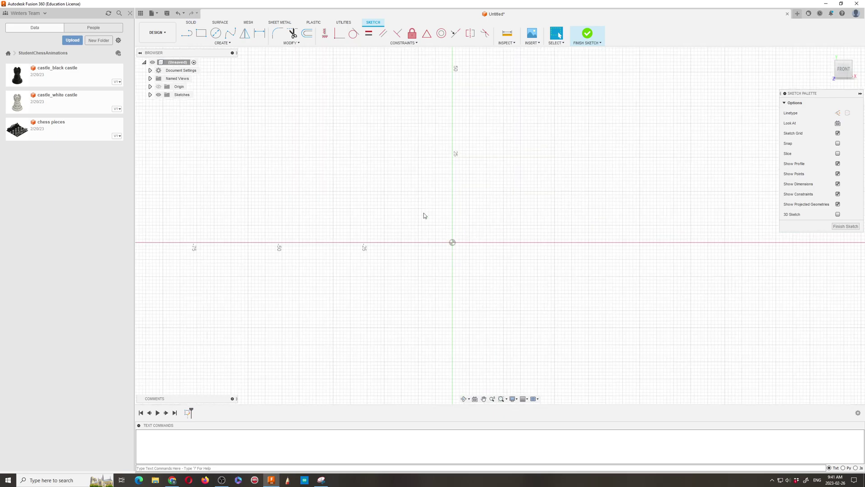
left_click(200, 33)
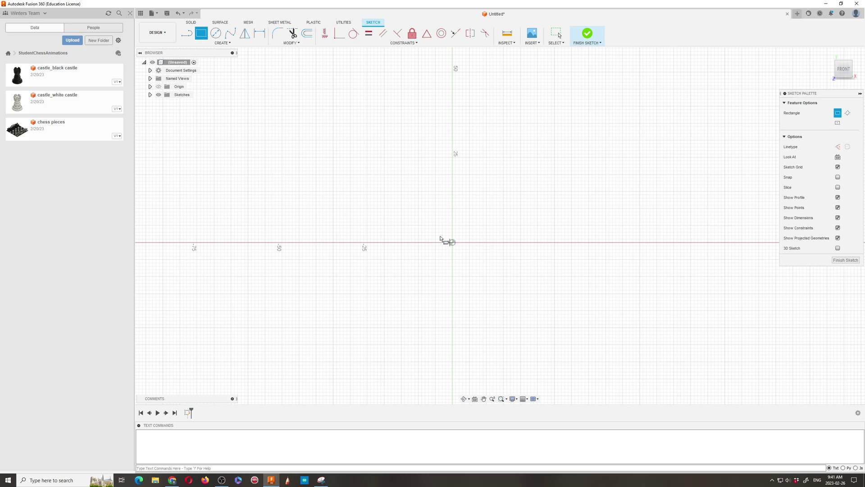
left_click(839, 124)
left_click(452, 243)
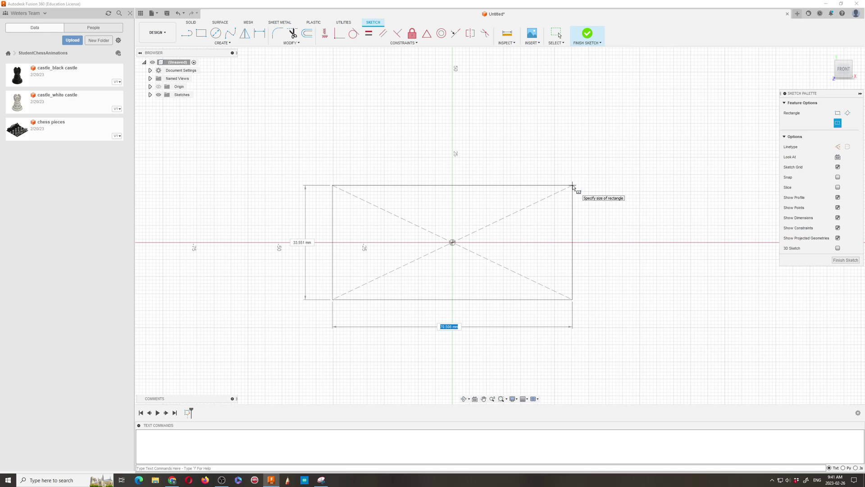
type("20")
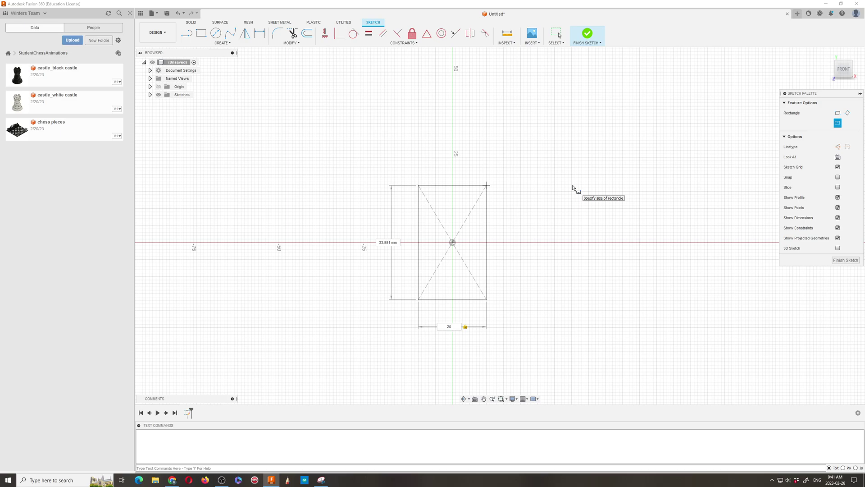
key("Tab")
type("6")
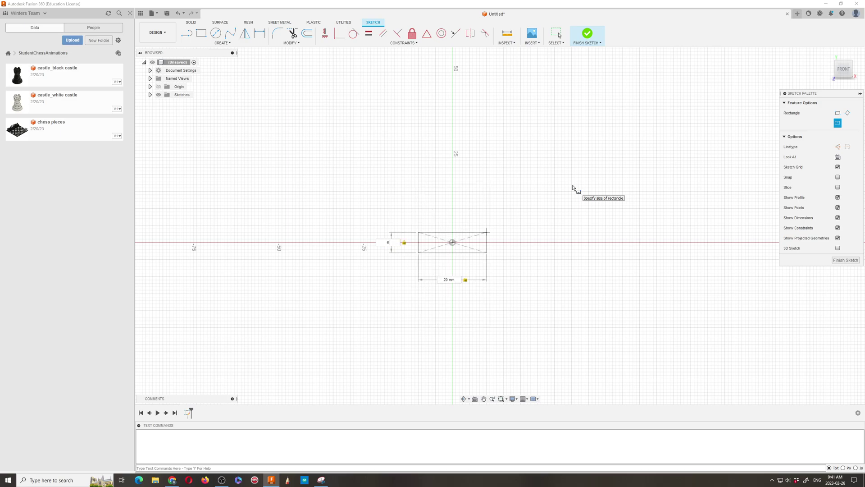
key("Return")
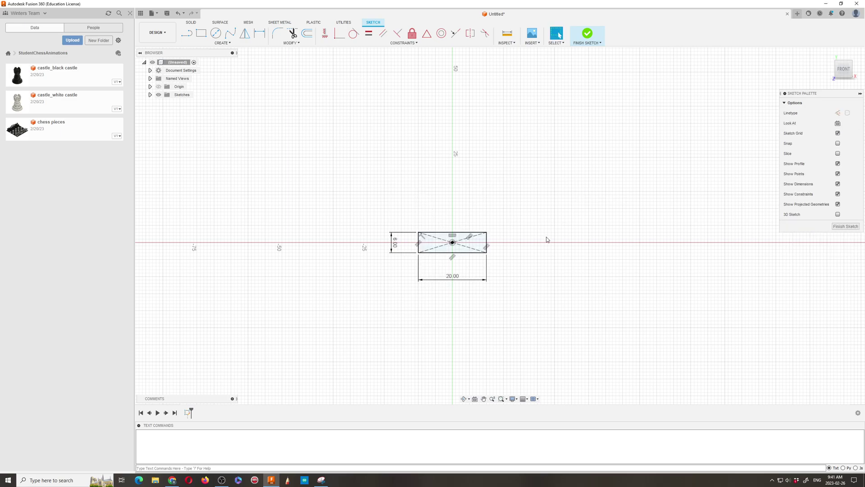
Step: Start a canvas insertion and load Topview.JPG from the computer's Fork Images folder on the E: drive
left_click(532, 42)
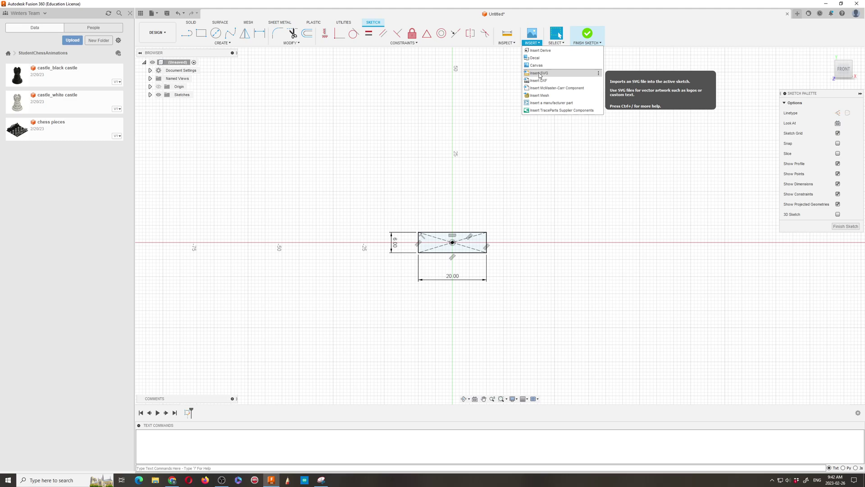
left_click(538, 66)
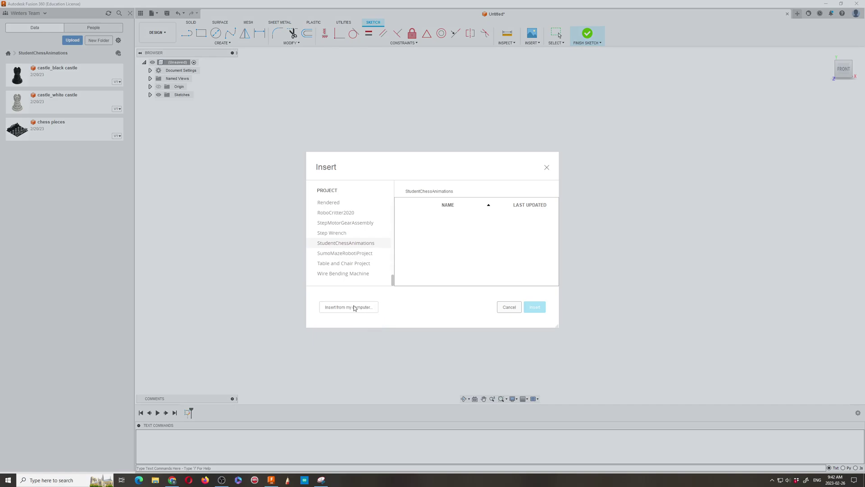
left_click(354, 308)
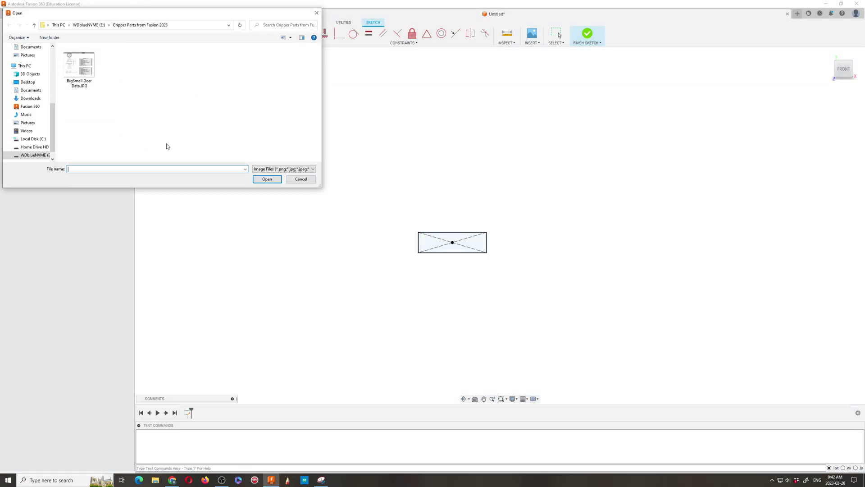
left_click(89, 24)
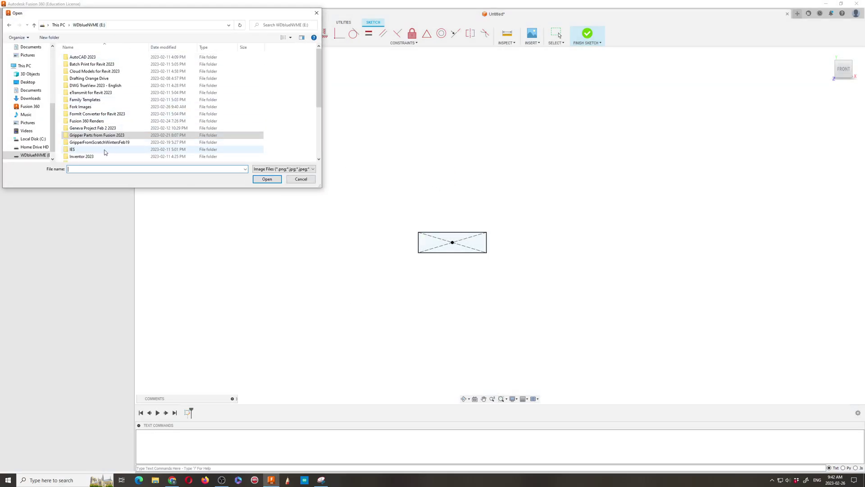
double_click(81, 106)
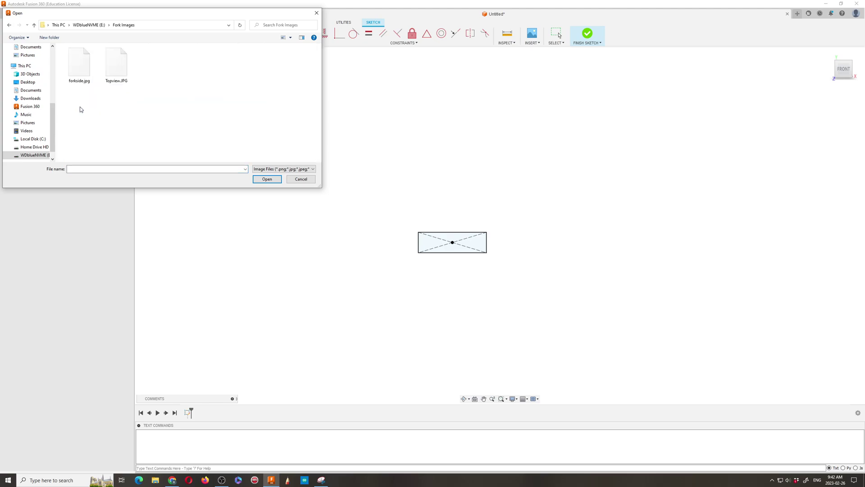
left_click(115, 67)
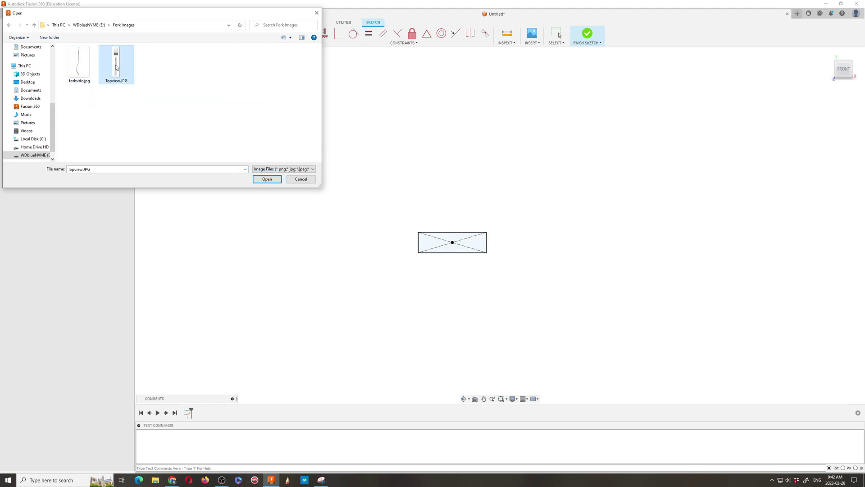
left_click(267, 179)
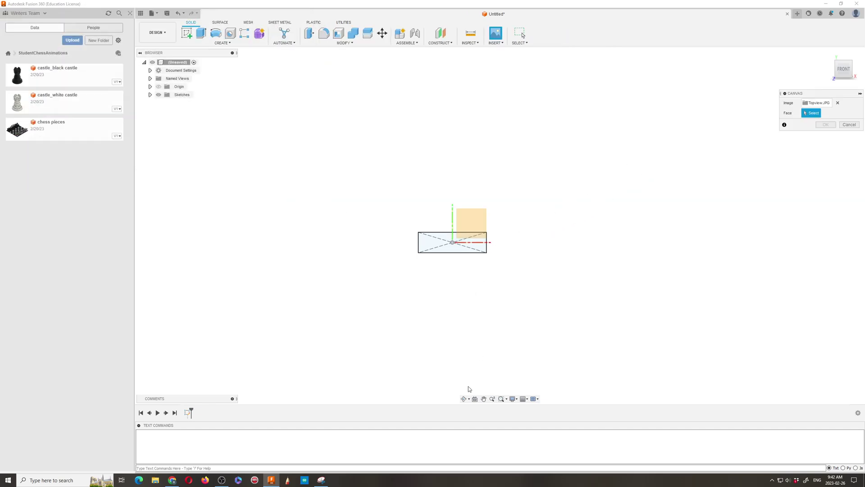
Step: Show the origin geometry and try to place the Topview canvas on the XZ plane
left_click(465, 399)
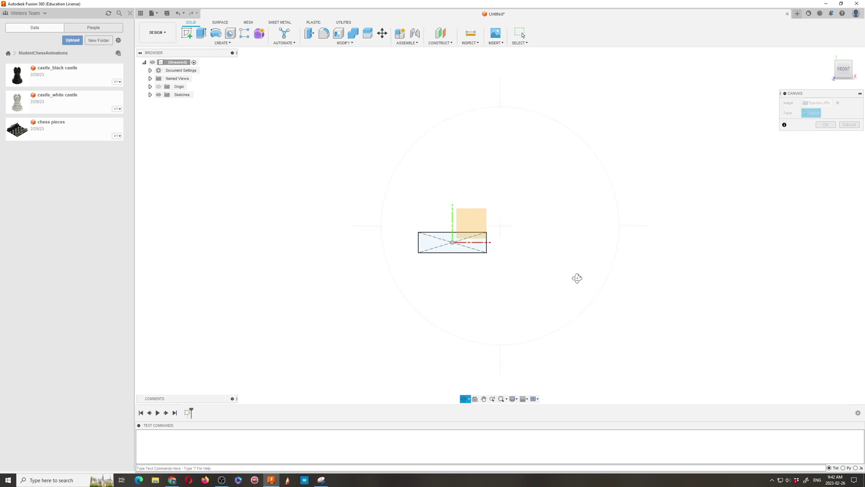
left_click_drag(545, 289, 527, 263)
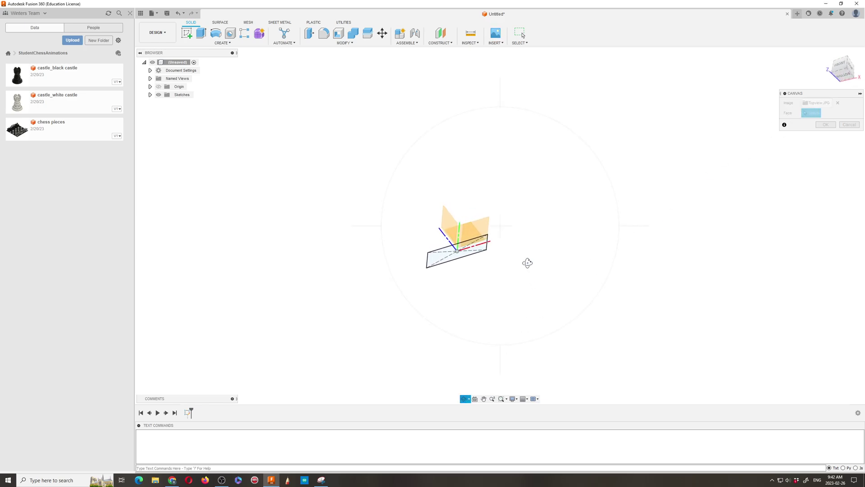
key("Escape")
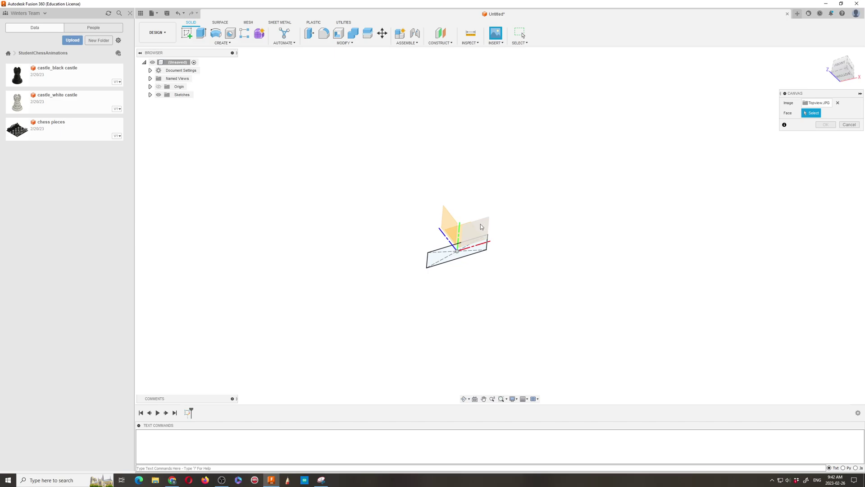
left_click(150, 87)
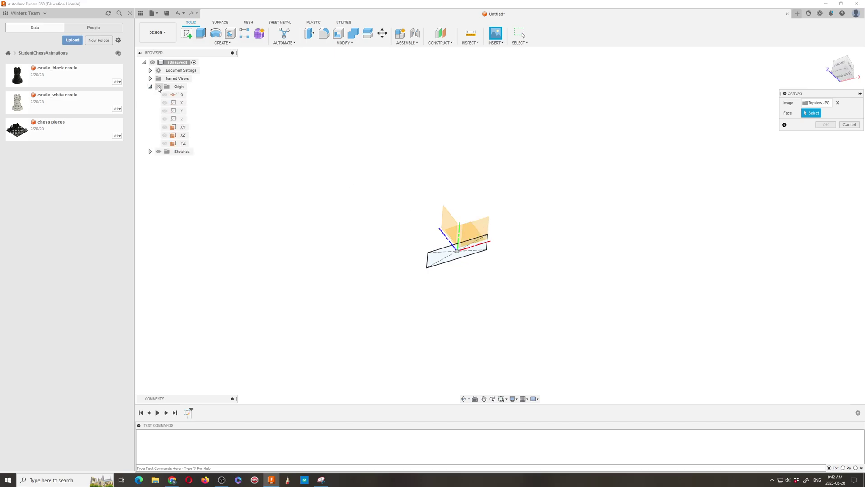
left_click(158, 87)
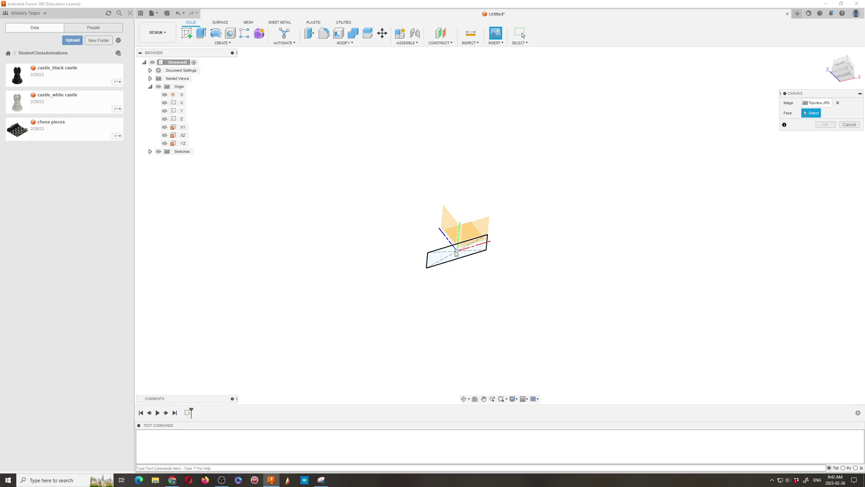
left_click(479, 230)
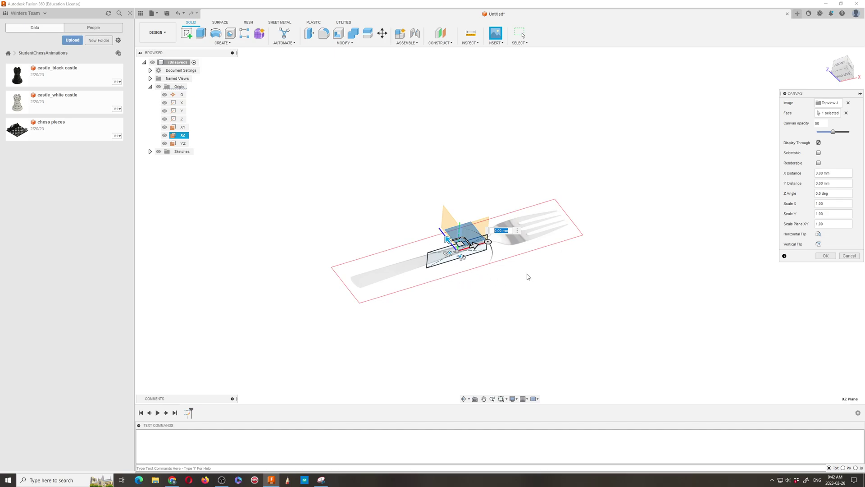
Step: Try shifting the canvas on the XZ plane by about 1.9 mm in X and 3.0 mm in Y, viewed from the top
left_click(464, 399)
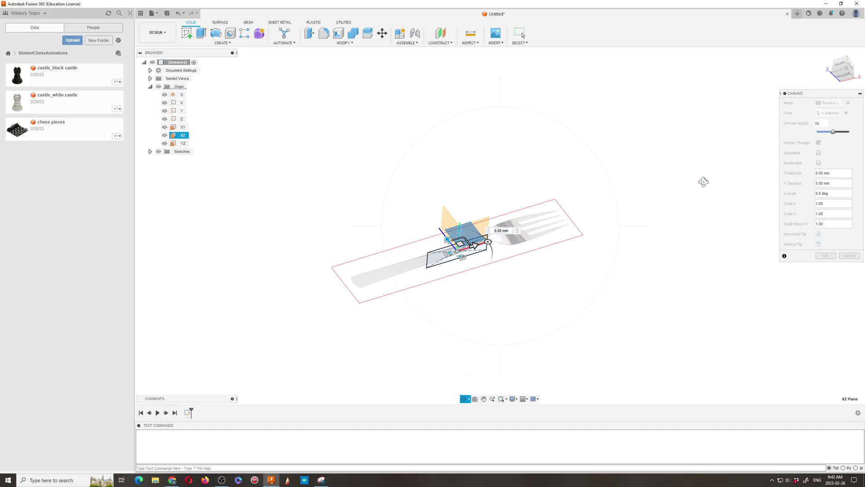
left_click(840, 72)
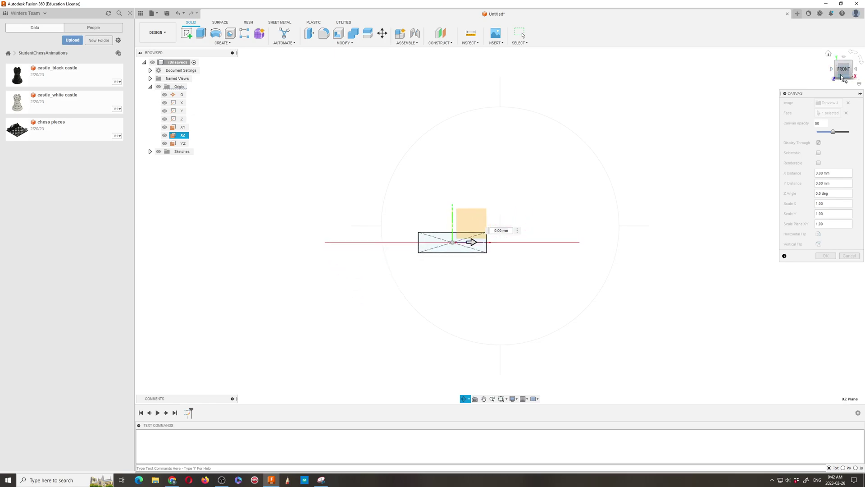
left_click(844, 58)
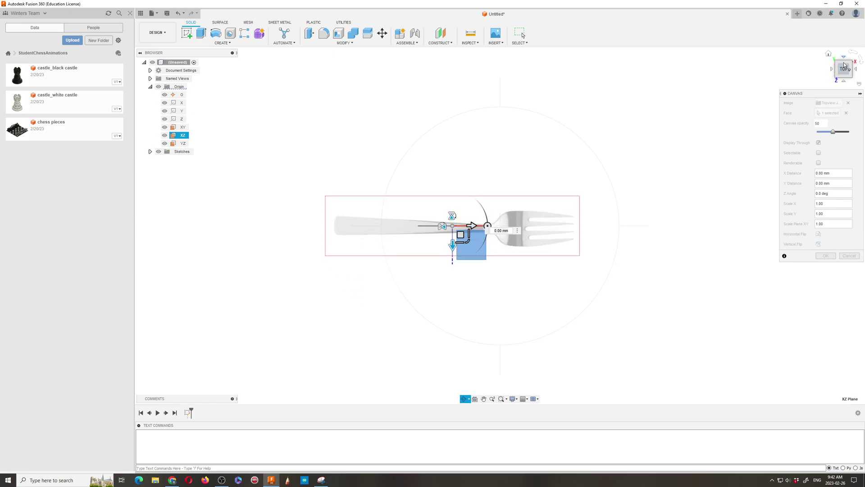
scroll(419, 173, "up", 3)
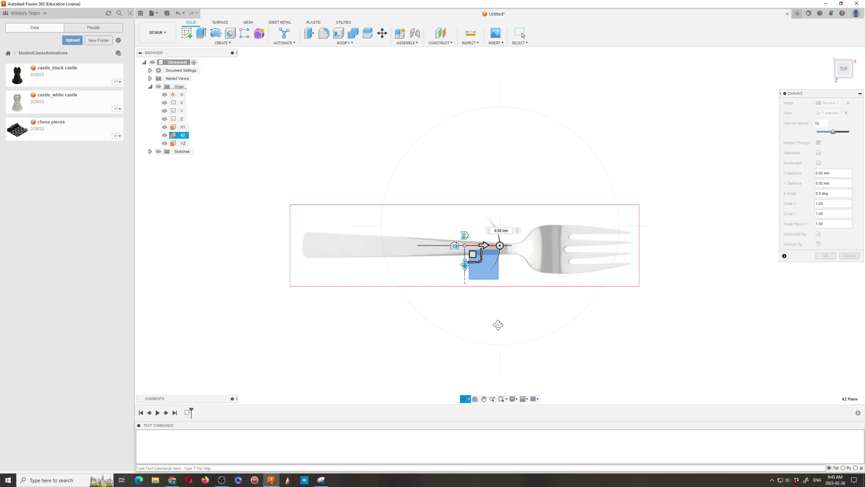
key("Escape")
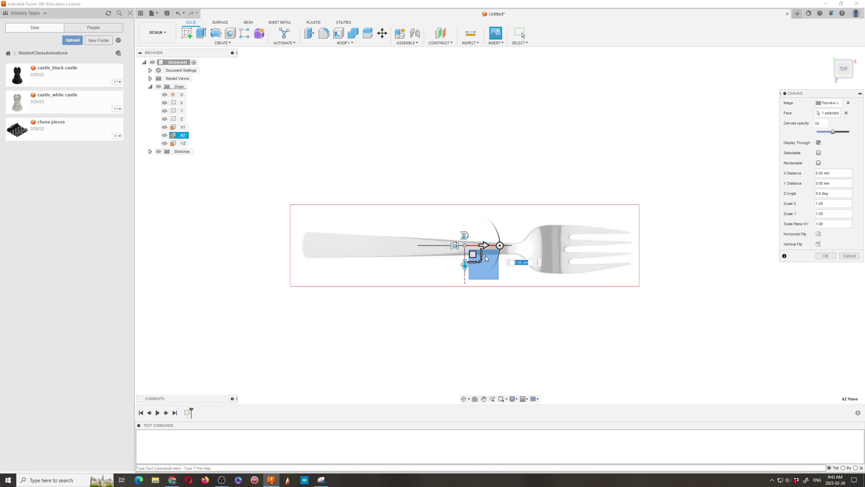
left_click_drag(472, 254, 487, 265)
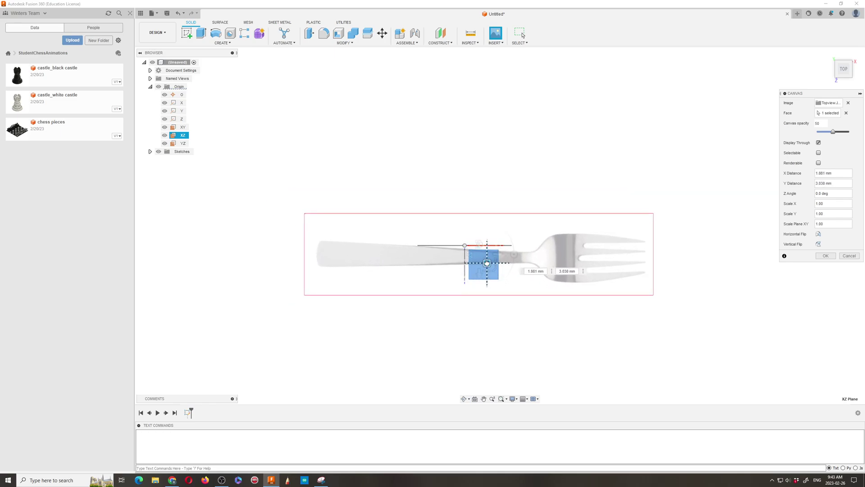
scroll(489, 266, "up", 4)
scroll(489, 266, "down", 3)
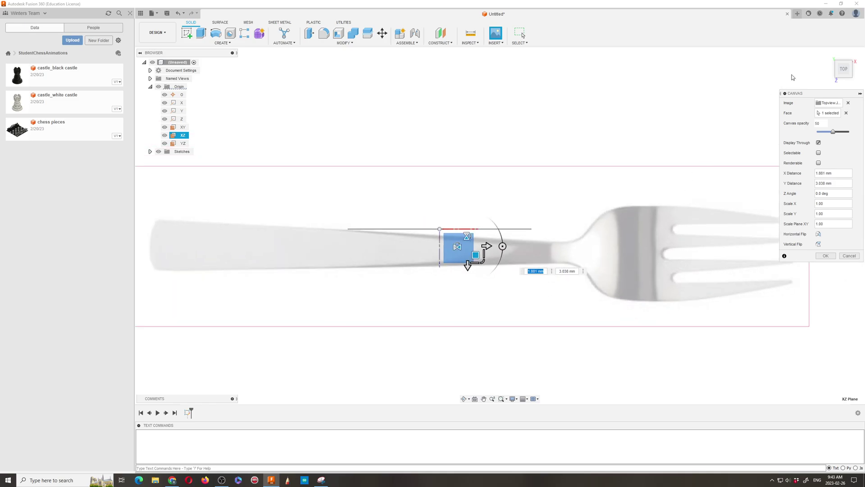
Step: Try scaling the XZ-plane canvas uniformly to about 0.22 against the rectangle and accept it
left_click(828, 54)
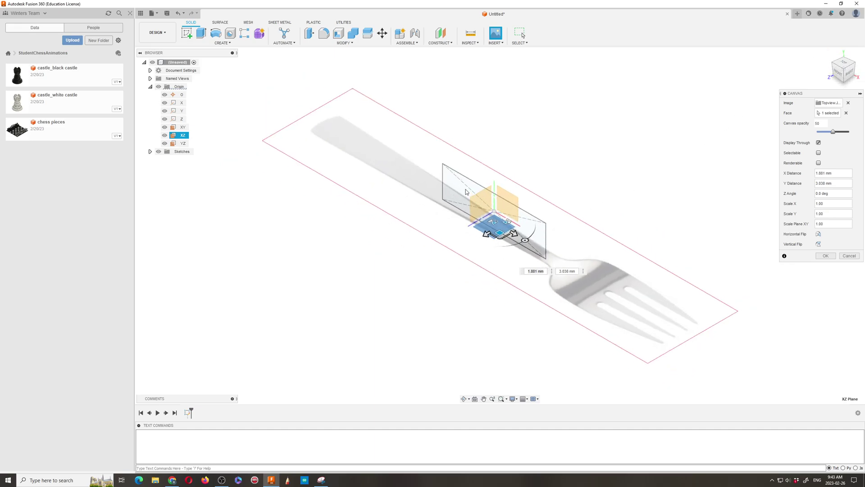
left_click(150, 153)
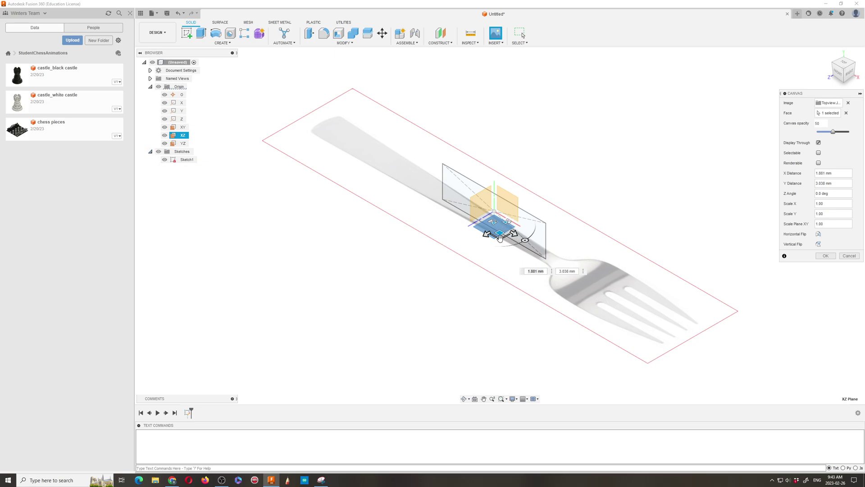
left_click_drag(499, 241, 497, 222)
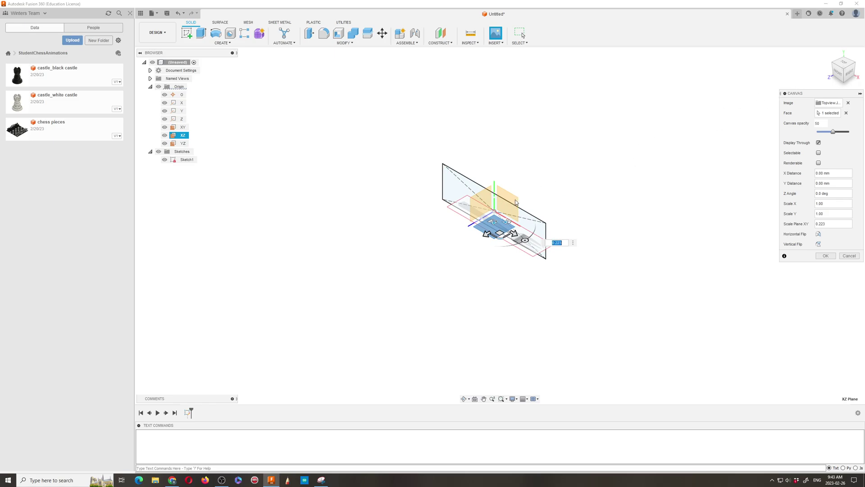
key("Return")
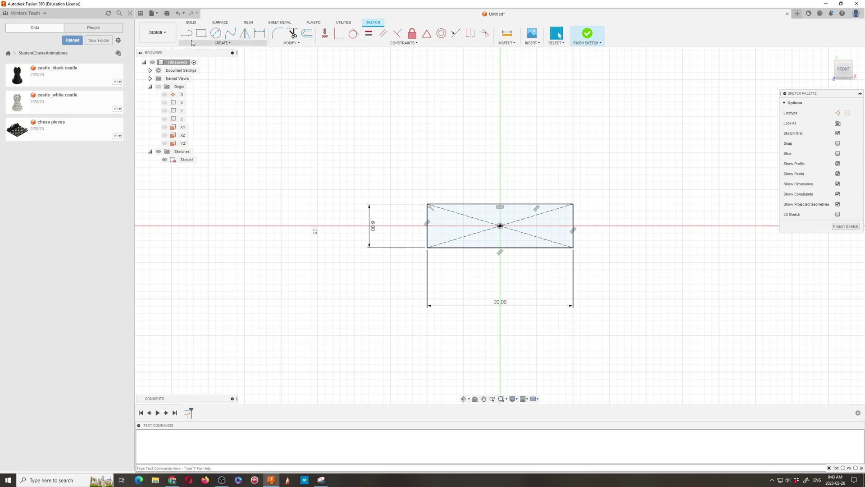
Step: Undo and redo the center rectangle, and finish the sketch
left_click(179, 14)
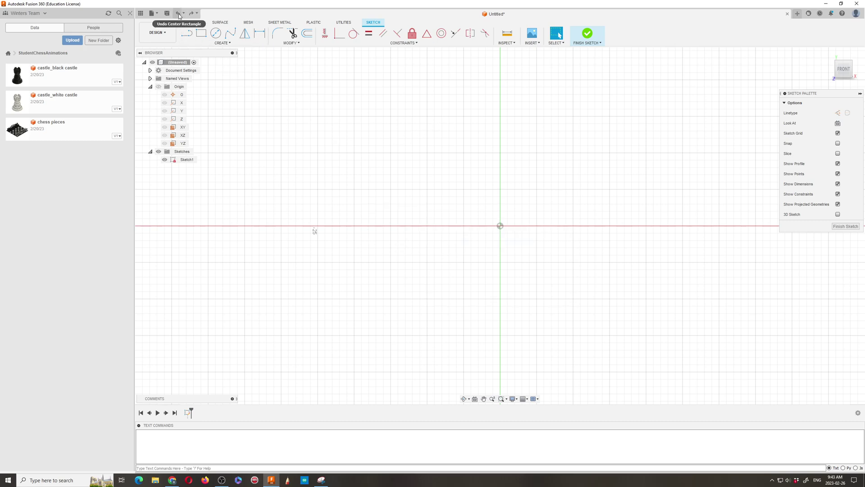
left_click(191, 13)
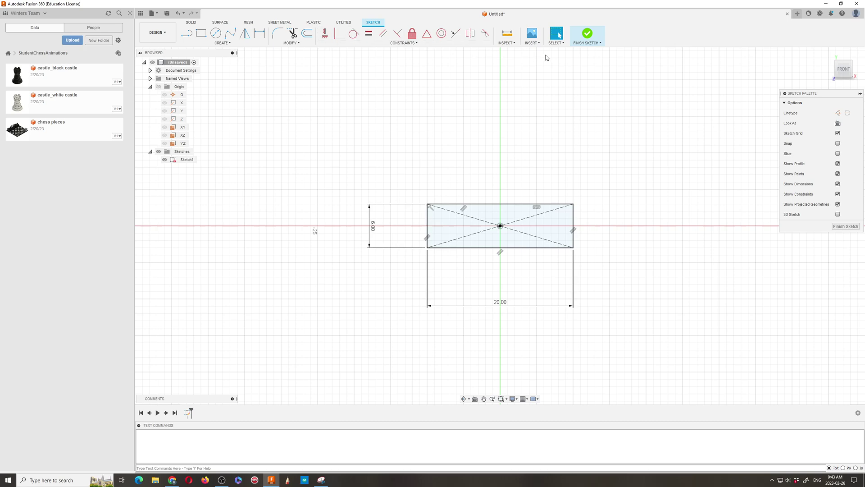
left_click(588, 35)
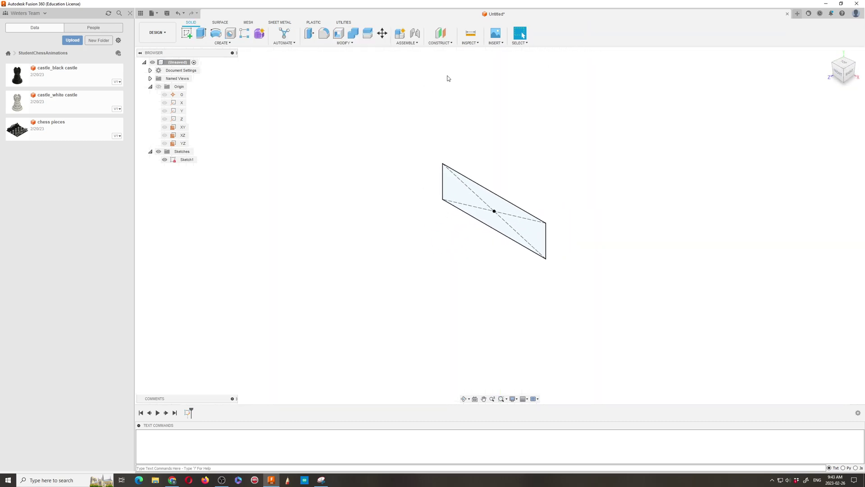
Step: Insert Topview.JPG from the computer's Fork Images folder as a canvas on the sketched rectangle's profile
left_click(500, 42)
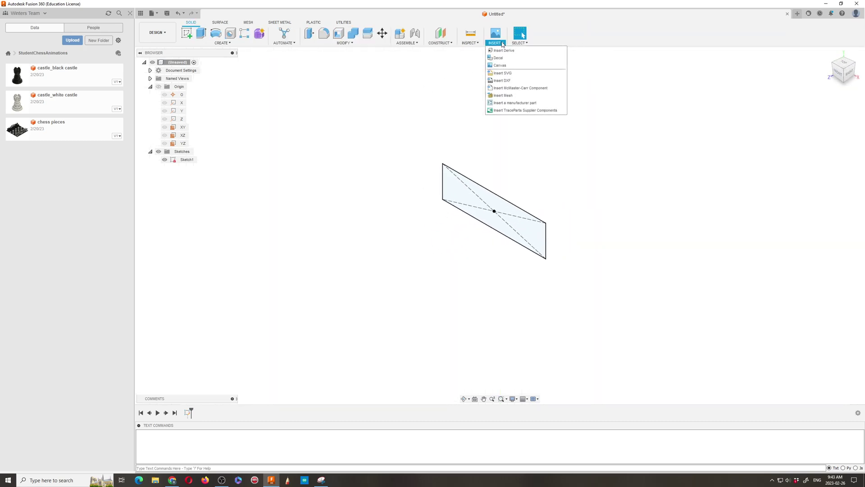
left_click(499, 65)
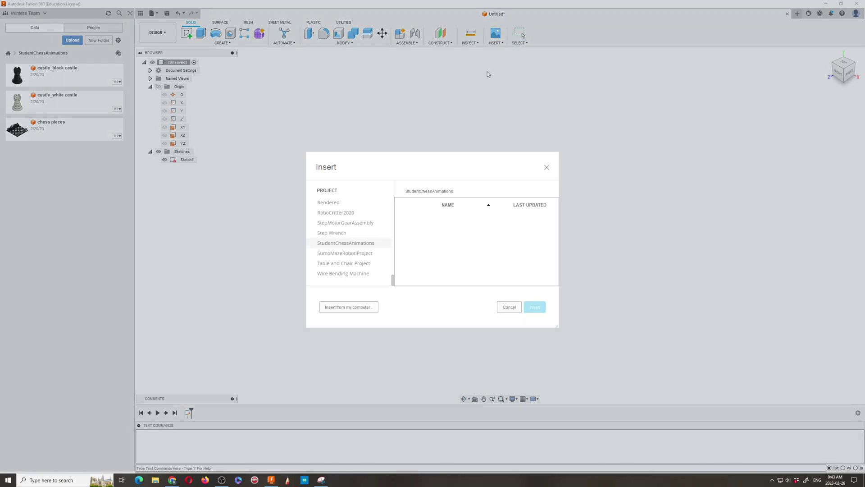
left_click(355, 307)
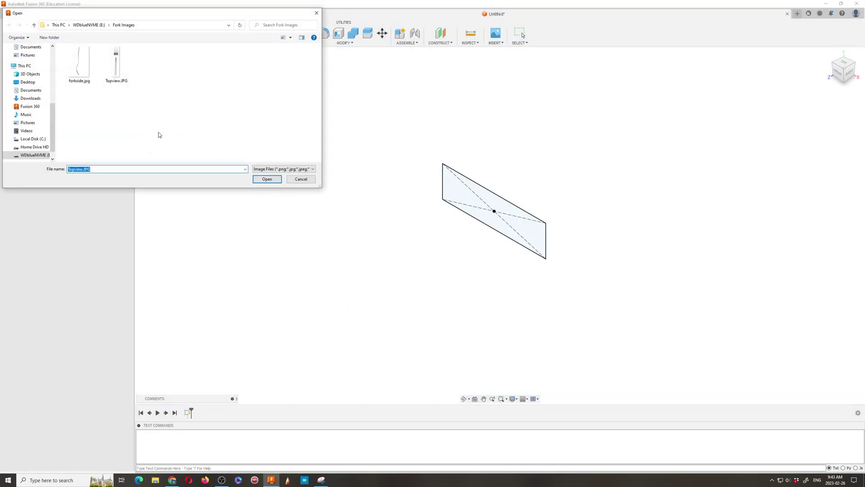
left_click(116, 72)
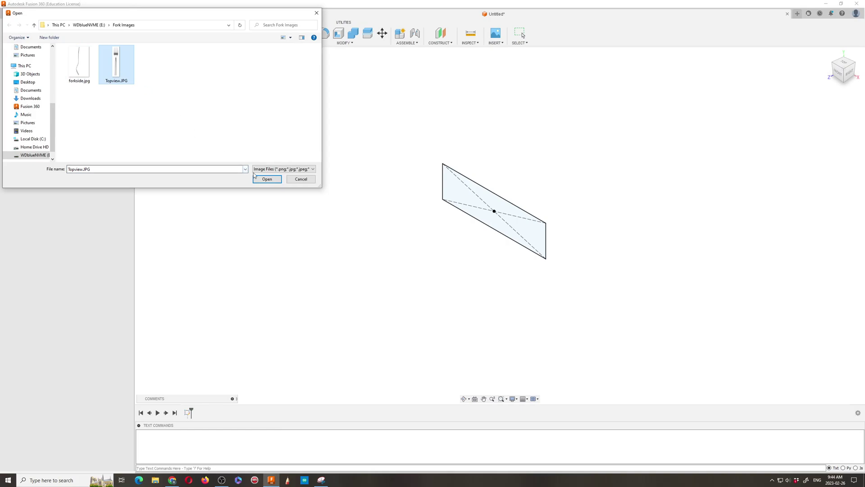
left_click(267, 179)
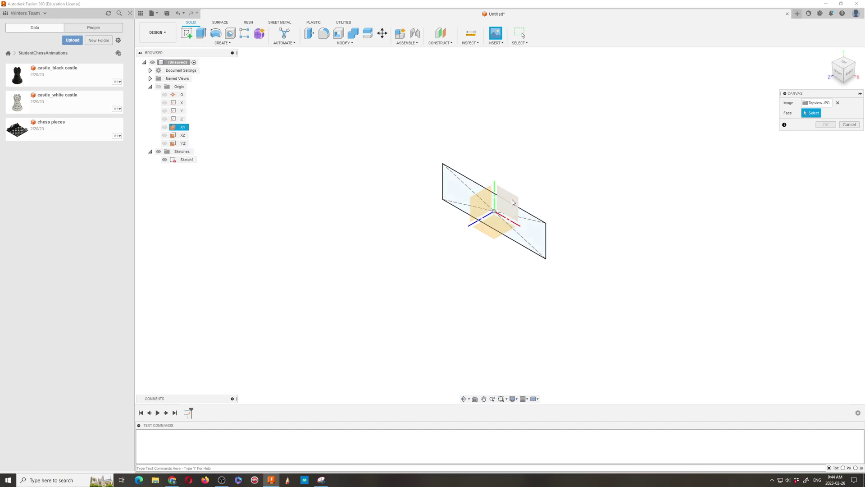
left_click(533, 239)
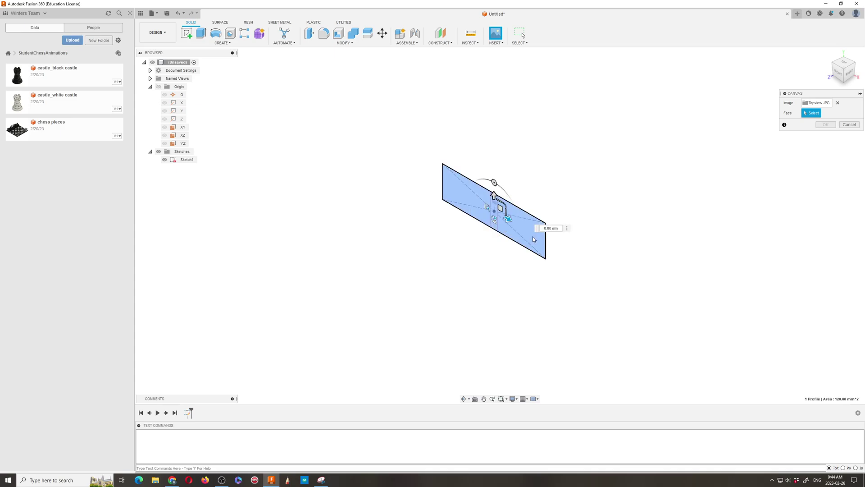
Step: Rotate the canvas by -90 degrees about Z so the fork lies along the rectangle's length
scroll(500, 231, "up", 5)
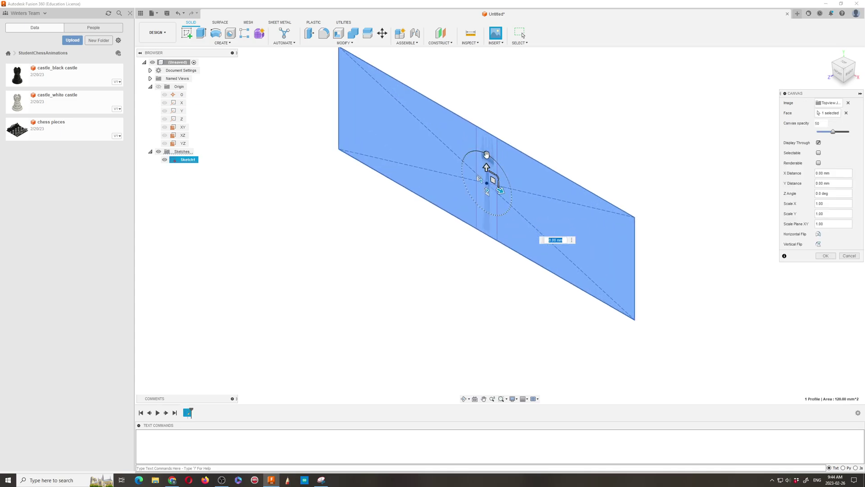
left_click_drag(487, 155, 510, 198)
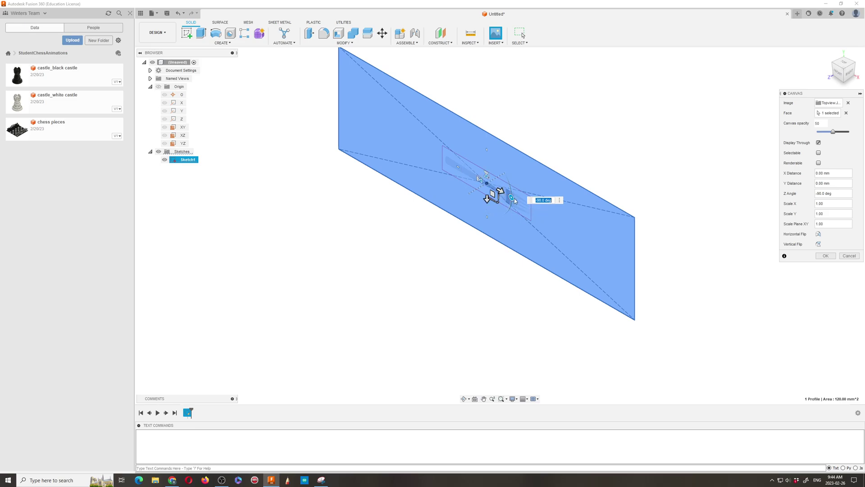
scroll(510, 193, "up", 3)
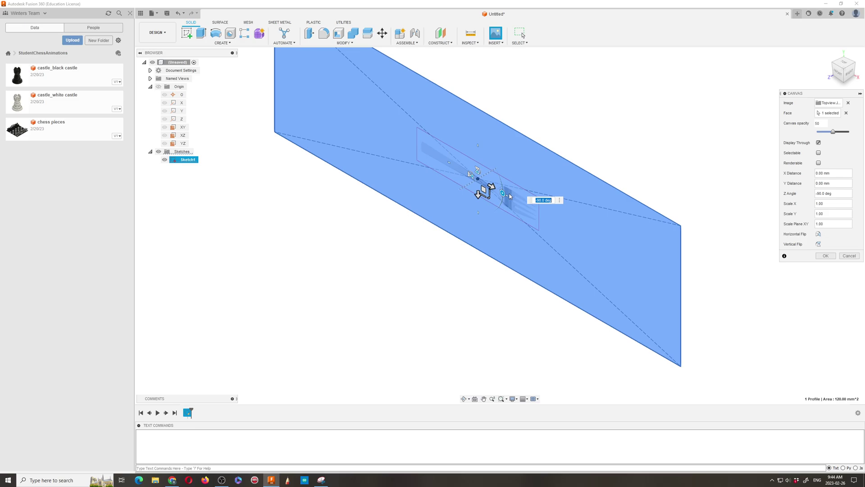
left_click(838, 73)
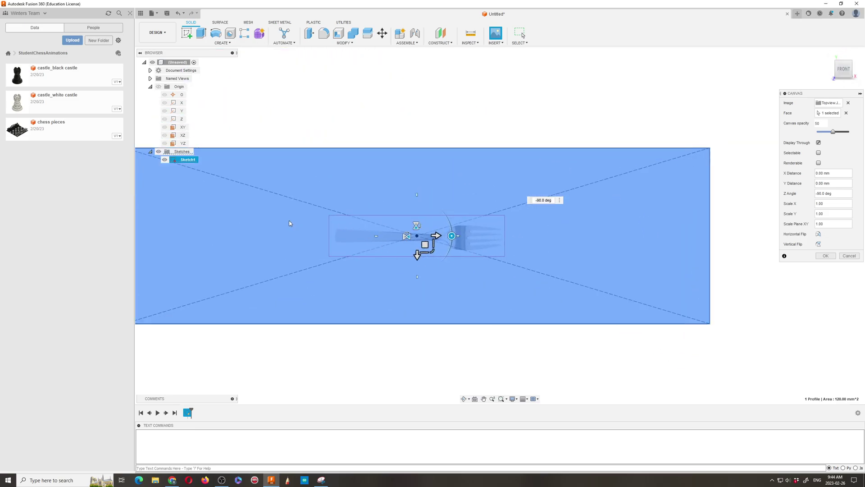
Step: Scale the fork canvas uniformly to about 2.0 and shift it about -0.5 mm in Y distance toward the handle end
scroll(528, 285, "up", 4)
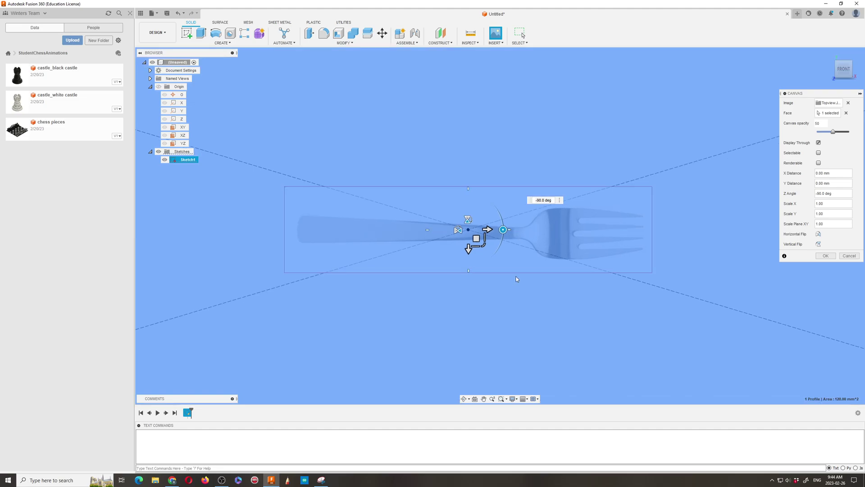
left_click_drag(483, 244, 504, 255)
scroll(463, 213, "down", 4)
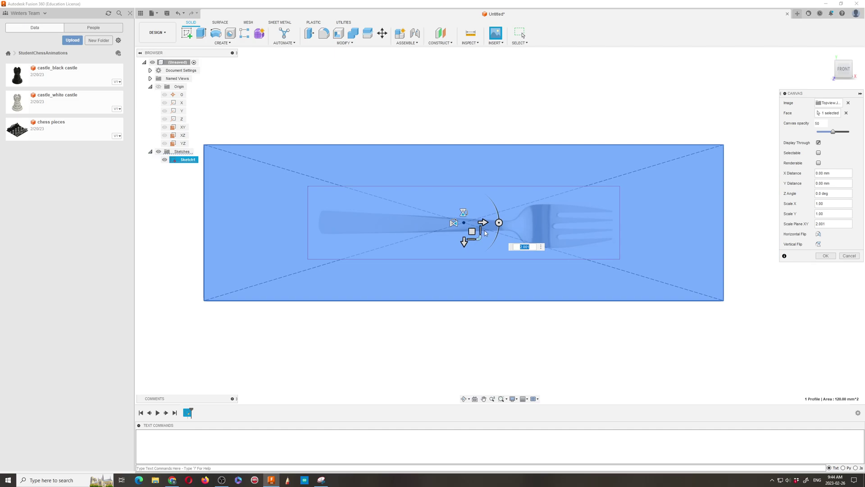
mouse_move(484, 222)
left_mouse_down()
mouse_move(558, 222)
mouse_move(422, 220)
mouse_move(480, 226)
left_mouse_up()
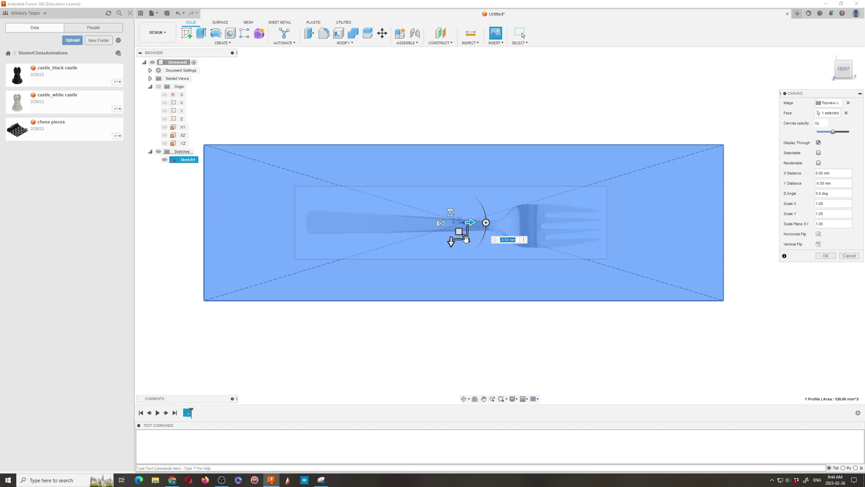
Step: Scale the fork canvas uniformly by about 1.62 more, shift it about 0.3 mm in Y distance inside the rectangle, and accept the canvas
left_click_drag(466, 239, 474, 244)
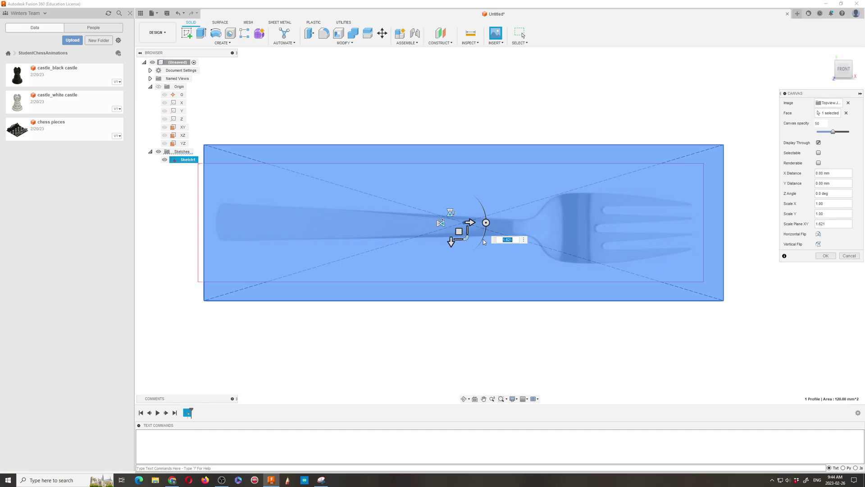
left_click_drag(459, 231, 467, 231)
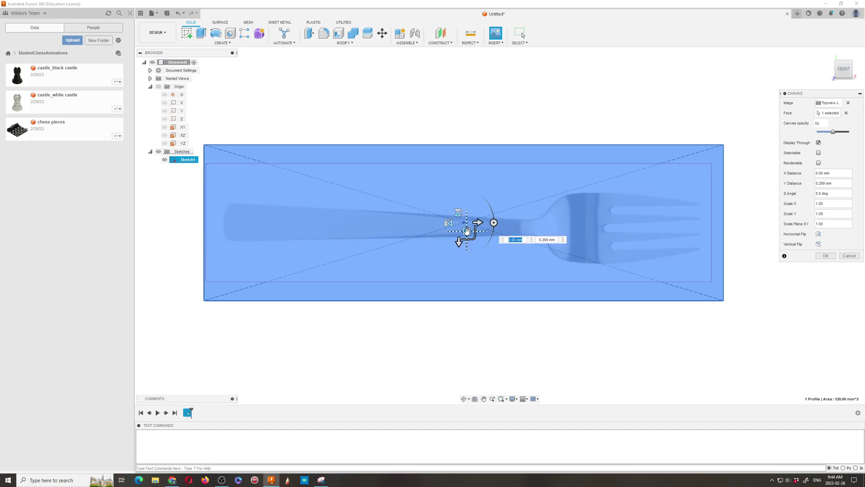
left_click(826, 256)
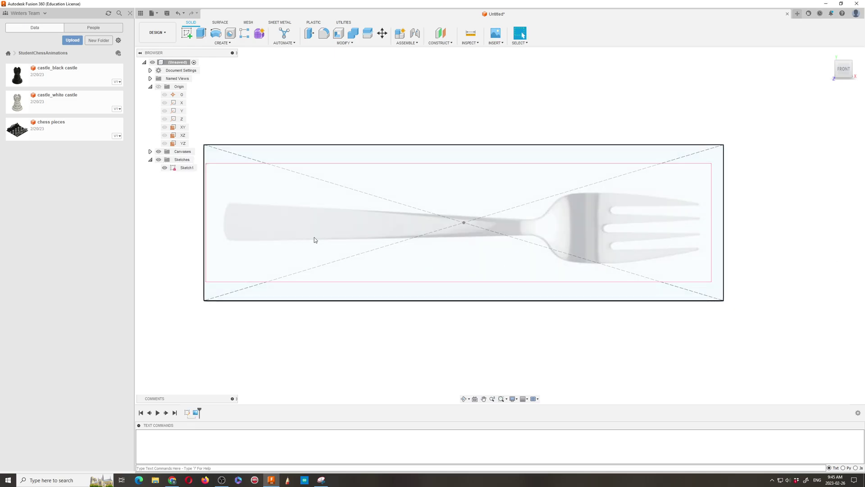
Step: Try calibrating the Topview canvas to 20 mm between the handle's end and the tine tips, and undo the calibration
left_click(151, 151)
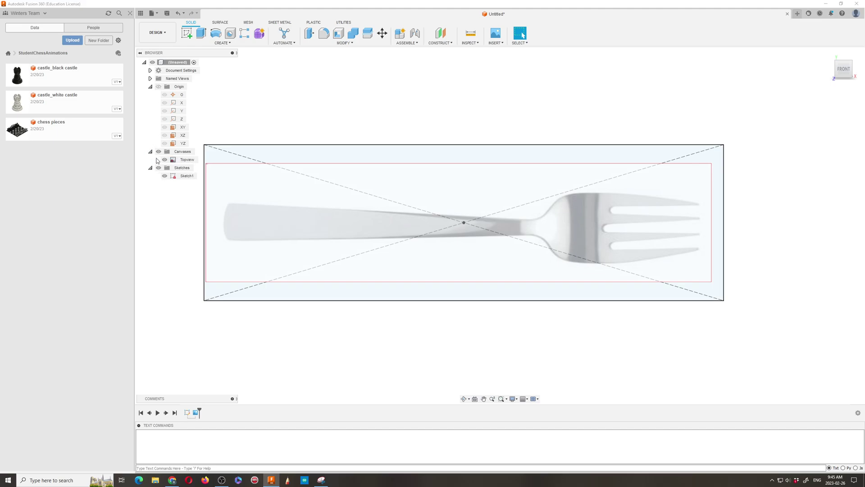
right_click(186, 162)
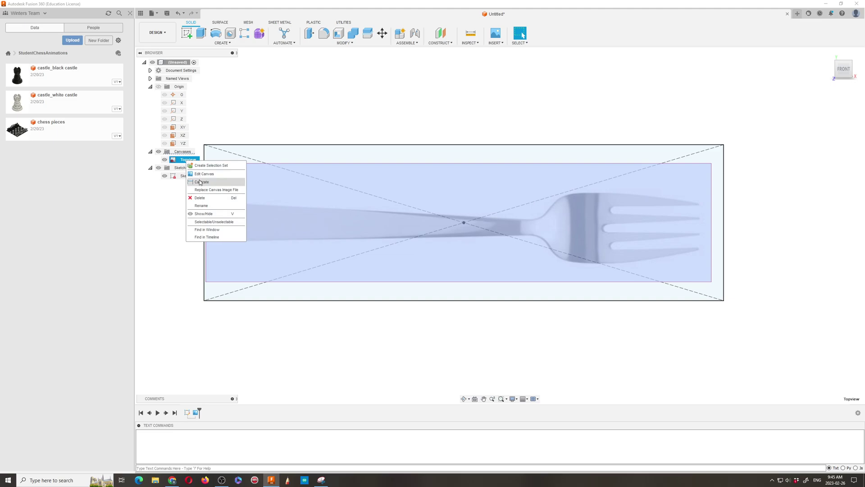
left_click(199, 182)
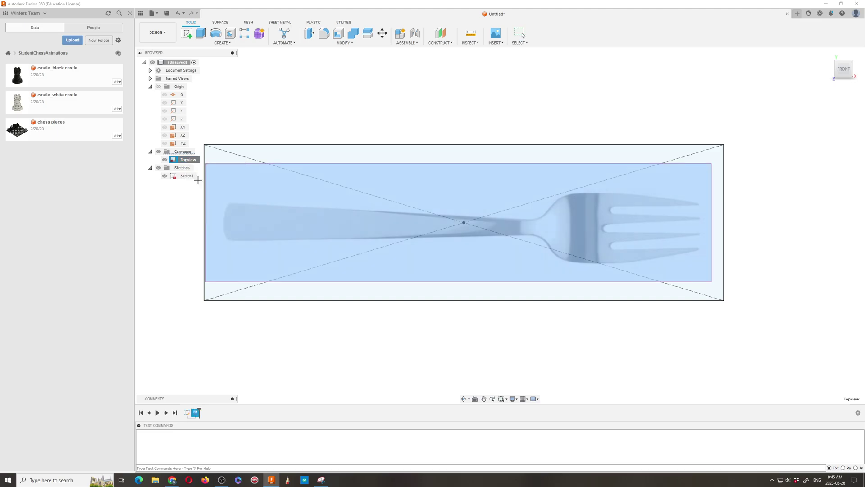
left_click(223, 220)
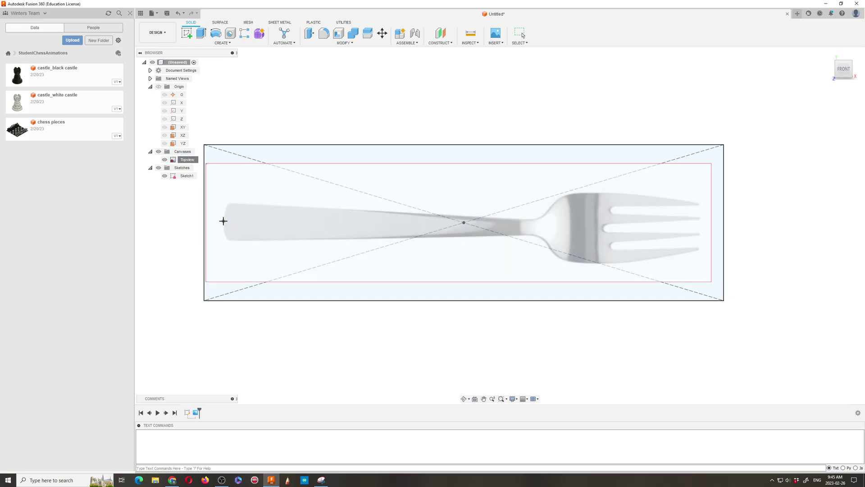
left_click(700, 227)
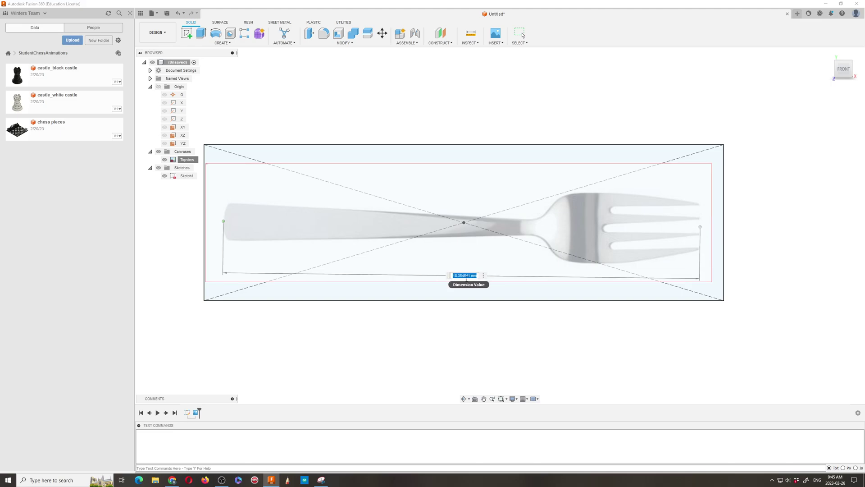
type("20")
key("Return")
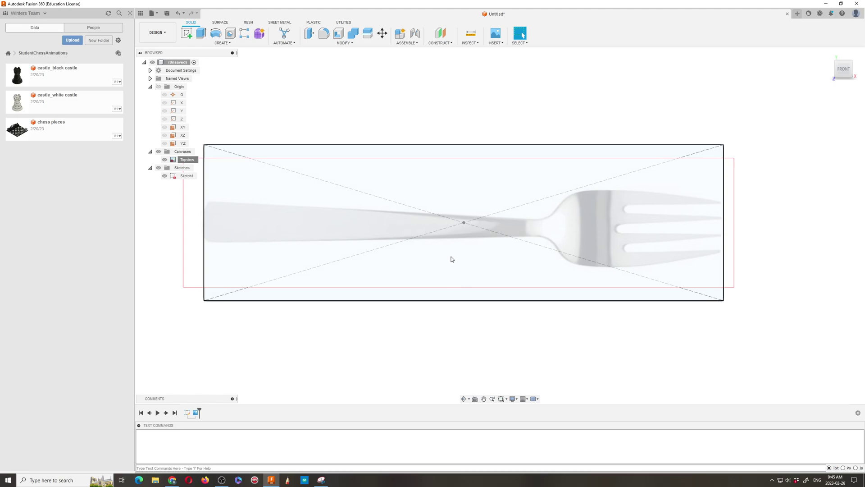
left_click(179, 14)
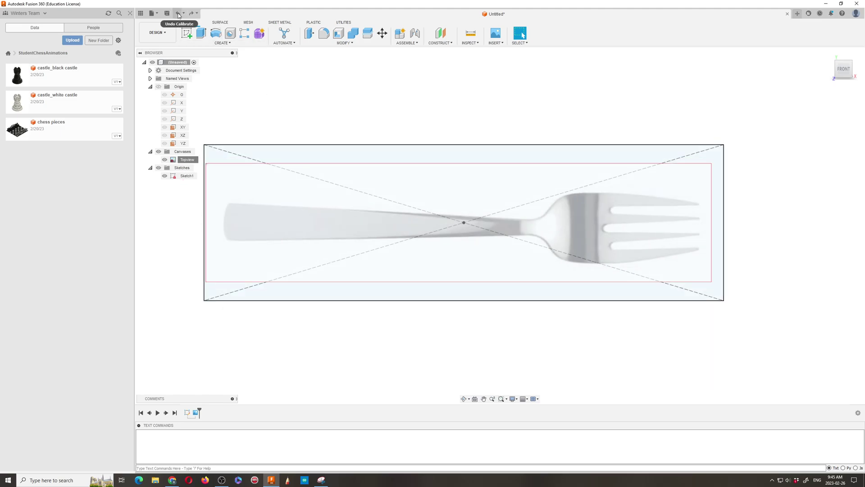